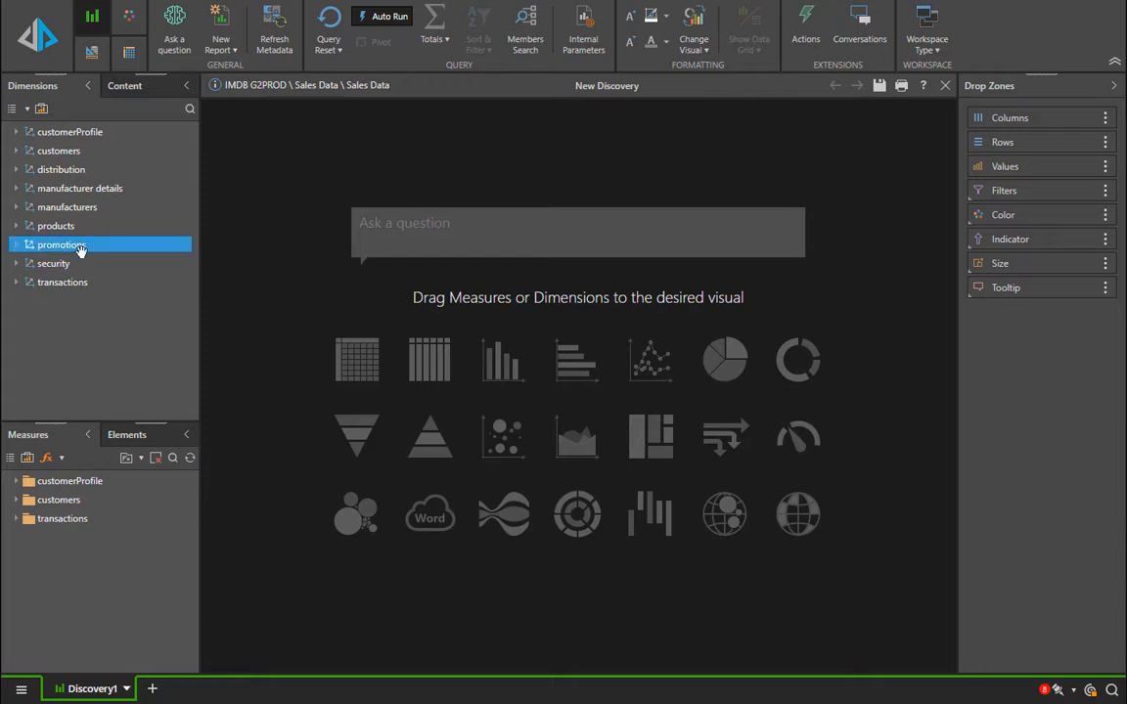
# - Create a scatter chart of promotions with Sales and Quantity from the transactions measures
pyautogui.click(86, 264)
pyautogui.moveTo(85, 264); pyautogui.dragTo(500, 436)
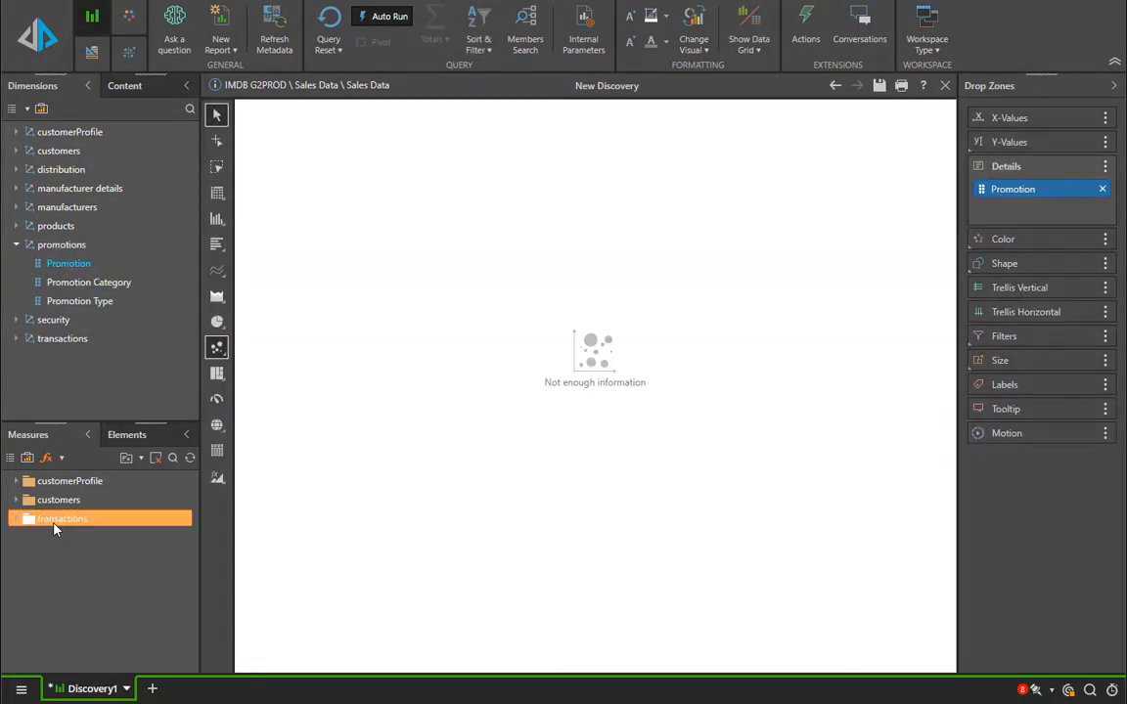
pyautogui.click(59, 518)
pyautogui.scroll(-2, 31, 607)
pyautogui.click(37, 590)
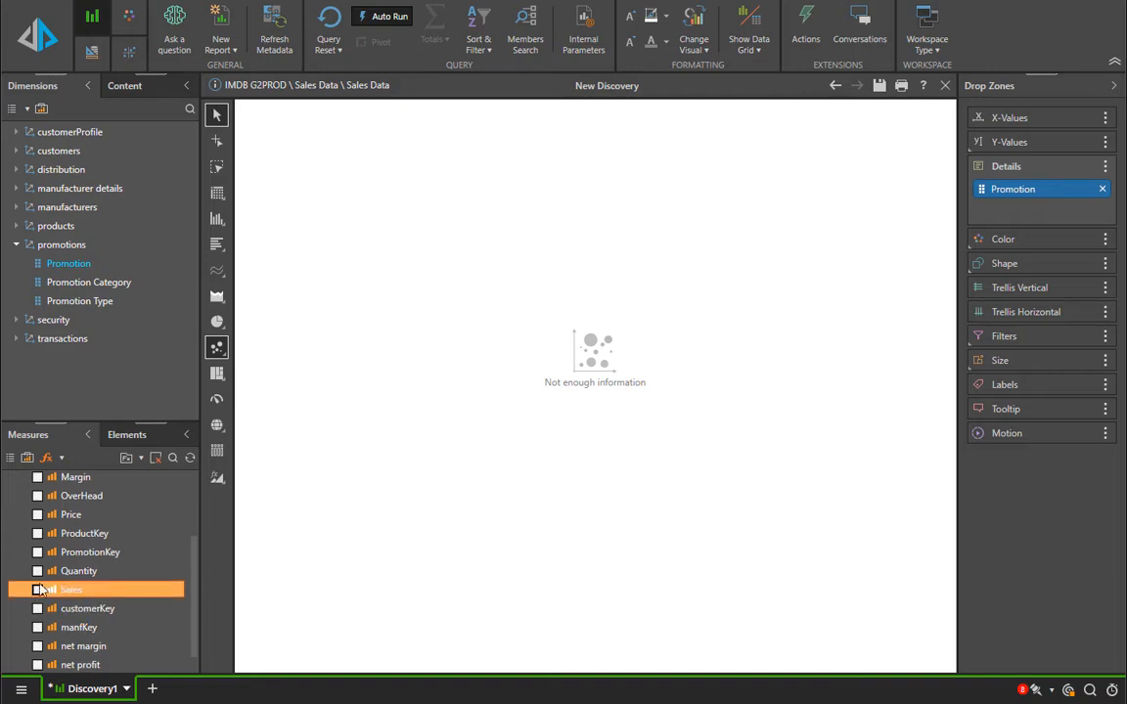
pyautogui.click(37, 571)
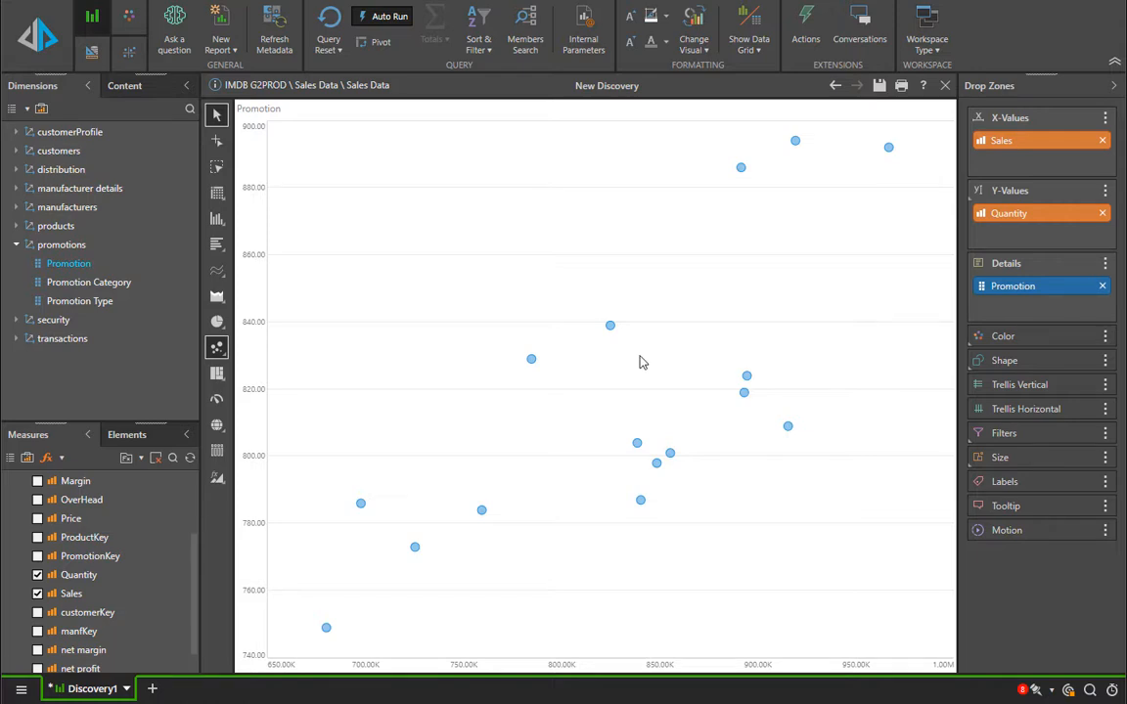
# - Add Promotion Category as the point shape and OverHead as the point size
pyautogui.moveTo(116, 283); pyautogui.dragTo(1051, 369)
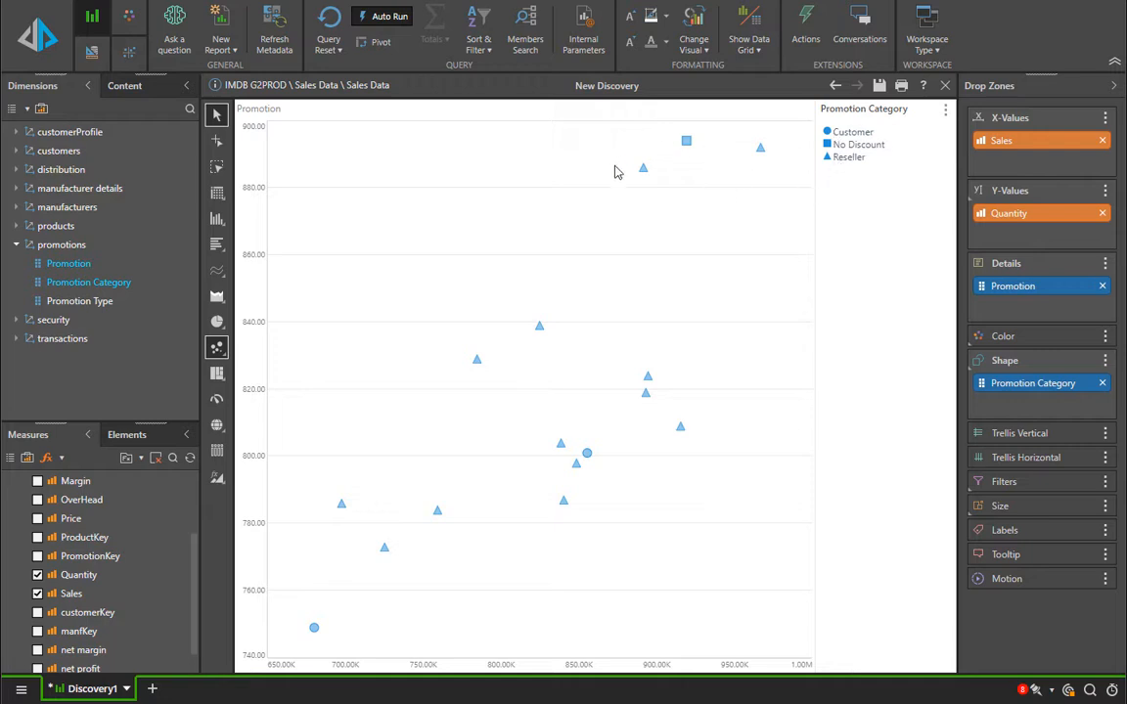
pyautogui.moveTo(539, 326)
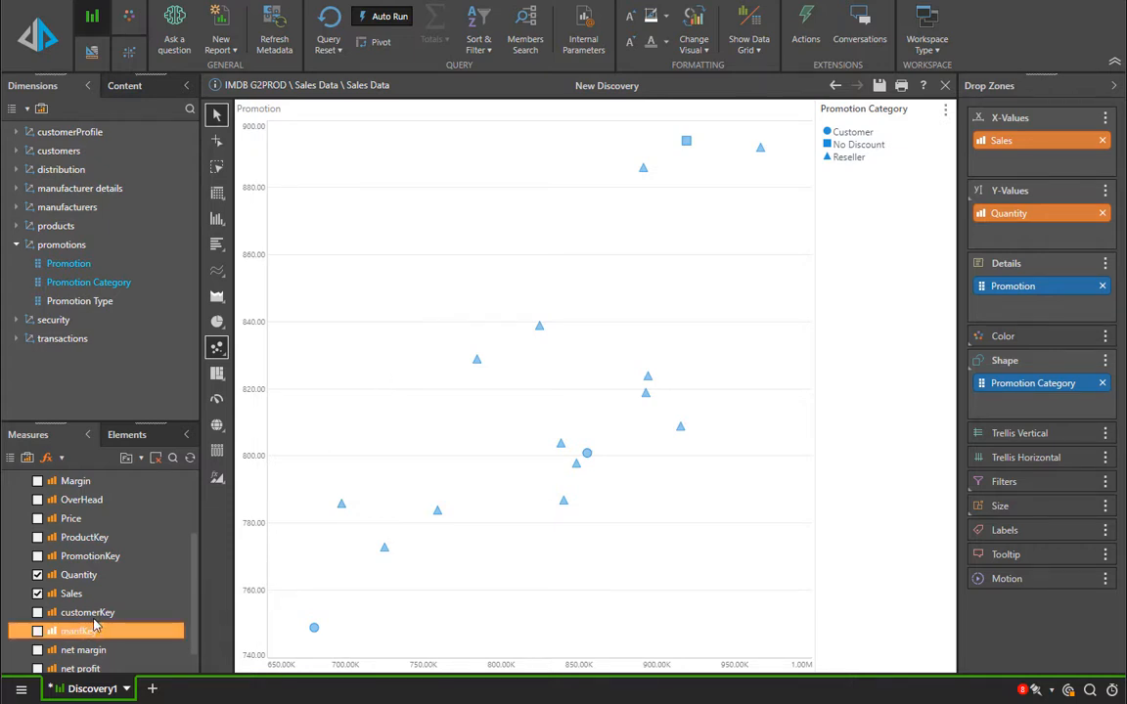
pyautogui.moveTo(88, 499); pyautogui.dragTo(1019, 514)
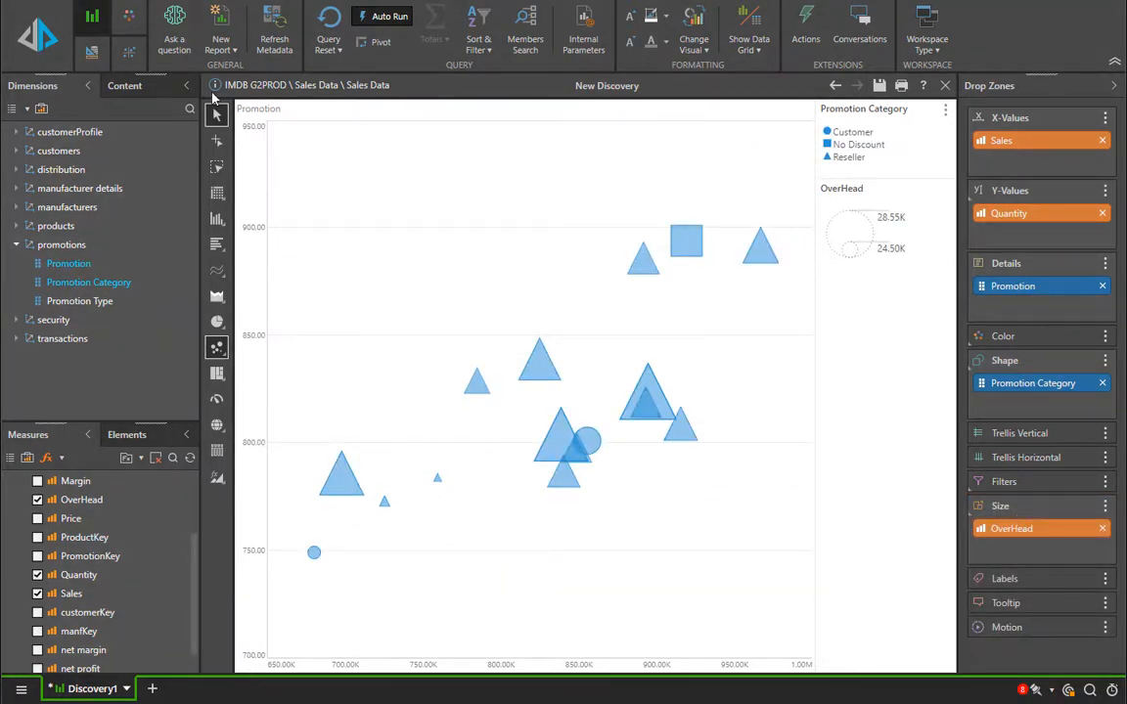
# - Apply the alternate data point sizing option in the chart elements to shrink the bubbles
pyautogui.click(130, 51)
pyautogui.click(612, 43)
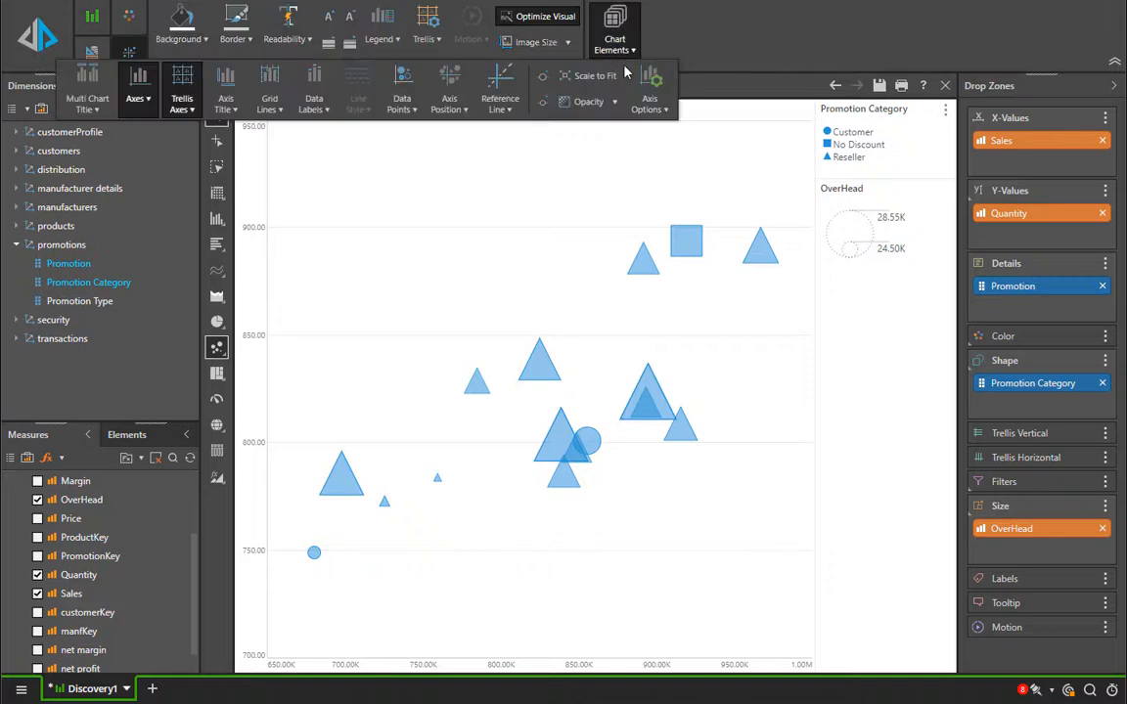
pyautogui.click(544, 103)
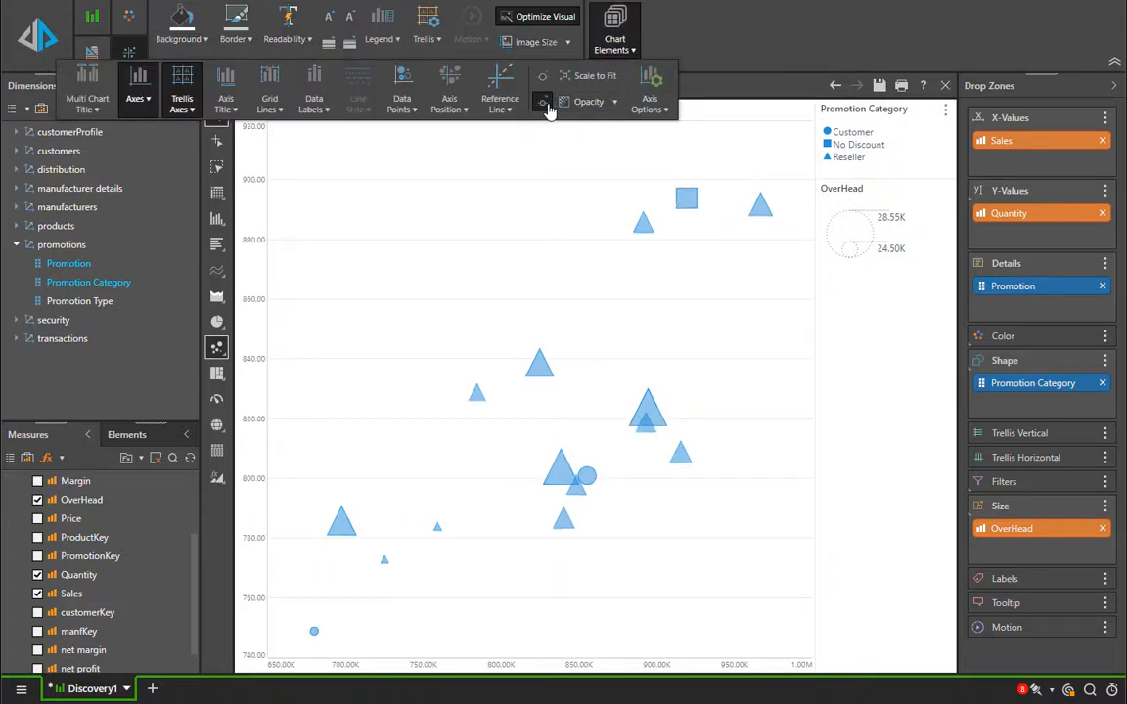
pyautogui.click(507, 187)
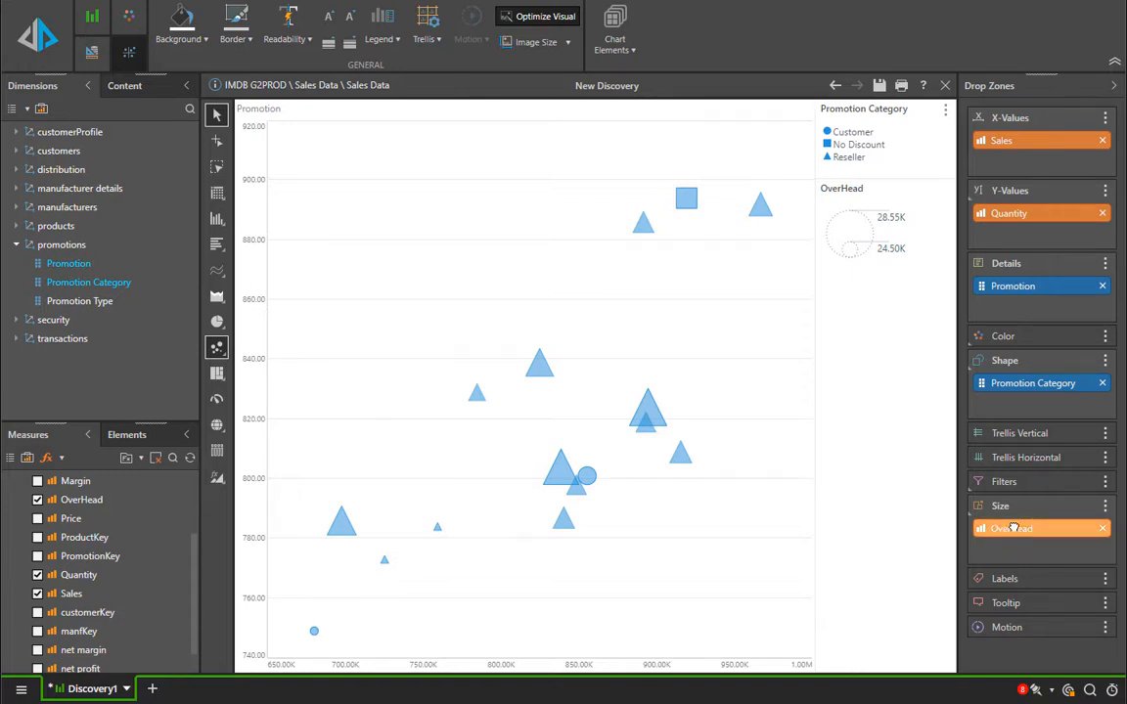
# - Adjust the OverHead size scaling repeatedly, ending with a wide range of bubble sizes
pyautogui.moveTo(1013, 529)
pyautogui.mouseDown()
pyautogui.moveTo(978, 494)
pyautogui.moveTo(947, 578)
pyautogui.moveTo(885, 579)
pyautogui.mouseUp()
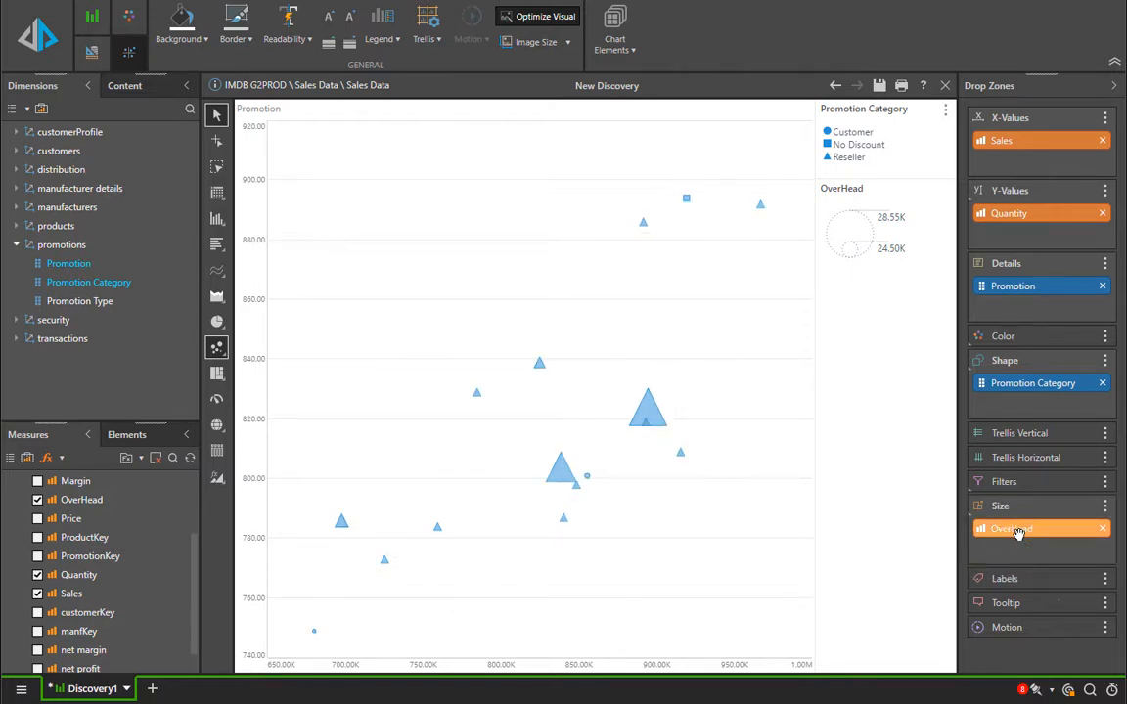
pyautogui.moveTo(1019, 534); pyautogui.dragTo(872, 554)
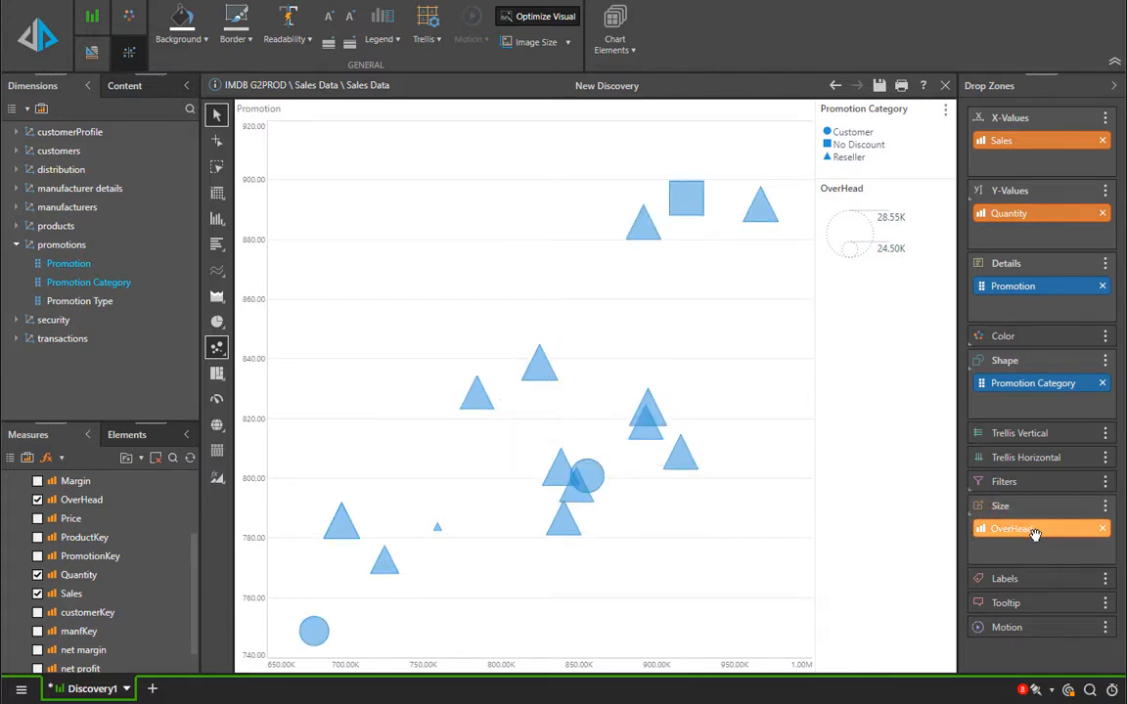
pyautogui.moveTo(1035, 533); pyautogui.dragTo(889, 579)
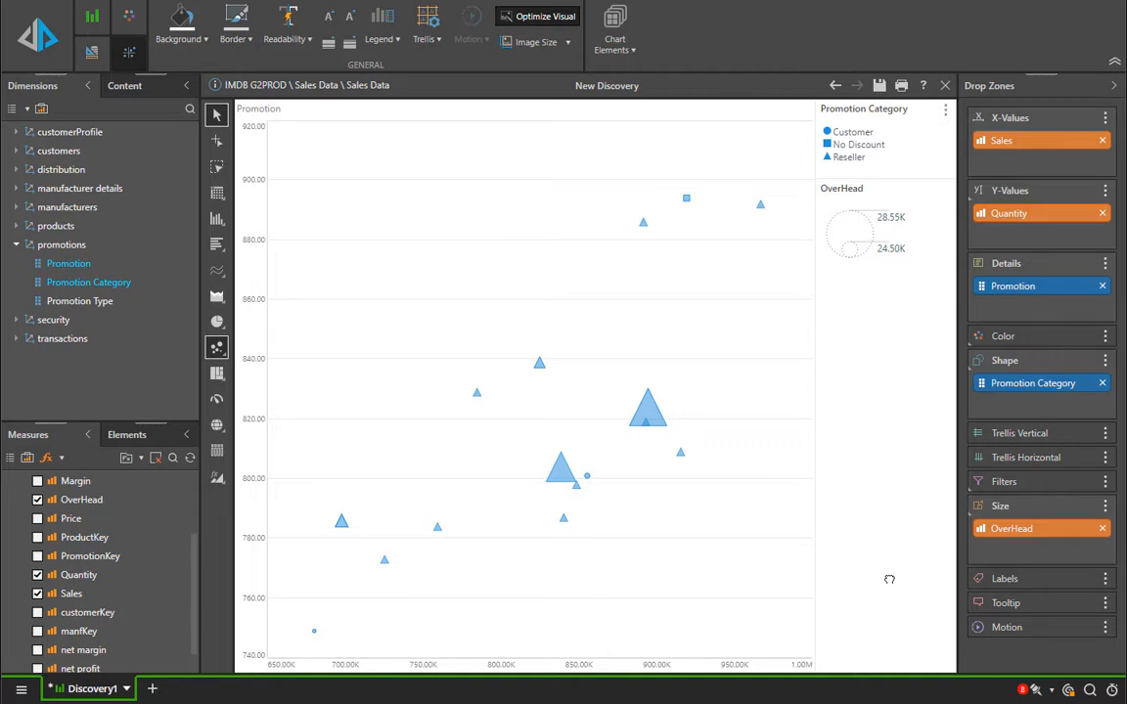
# - Try Promotion Type and then Promotion Category as the color grouping of the scatter chart
pyautogui.moveTo(83, 300); pyautogui.dragTo(1037, 340)
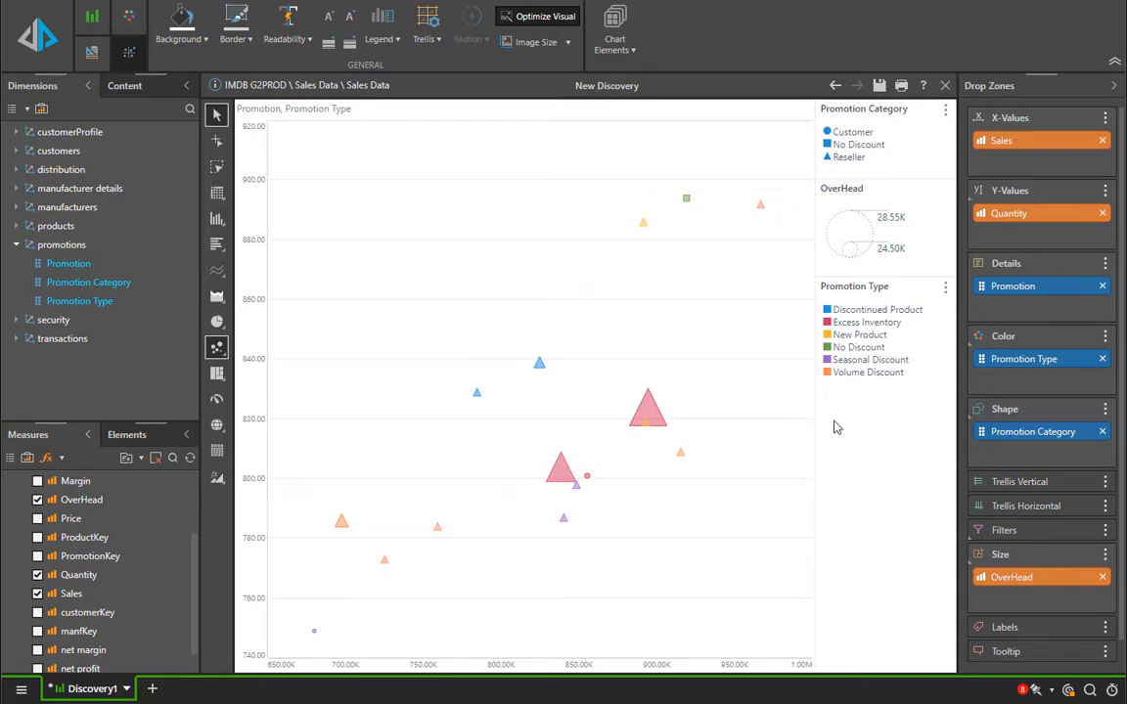
pyautogui.click(1102, 360)
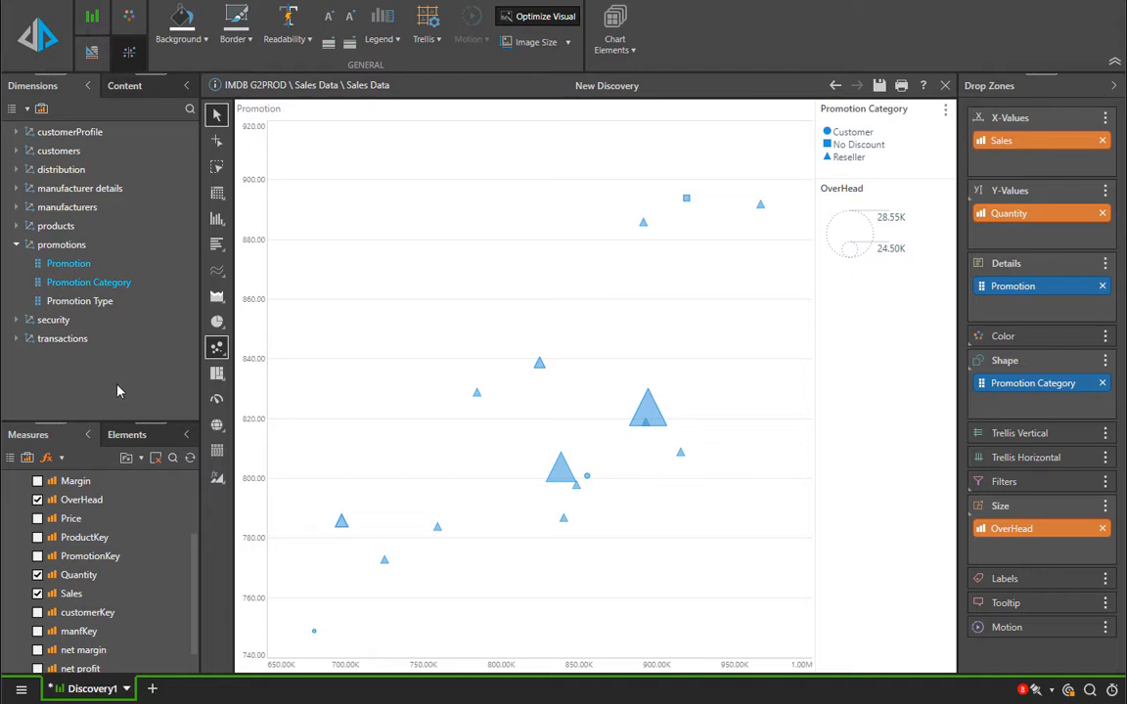
pyautogui.moveTo(95, 284); pyautogui.dragTo(1046, 342)
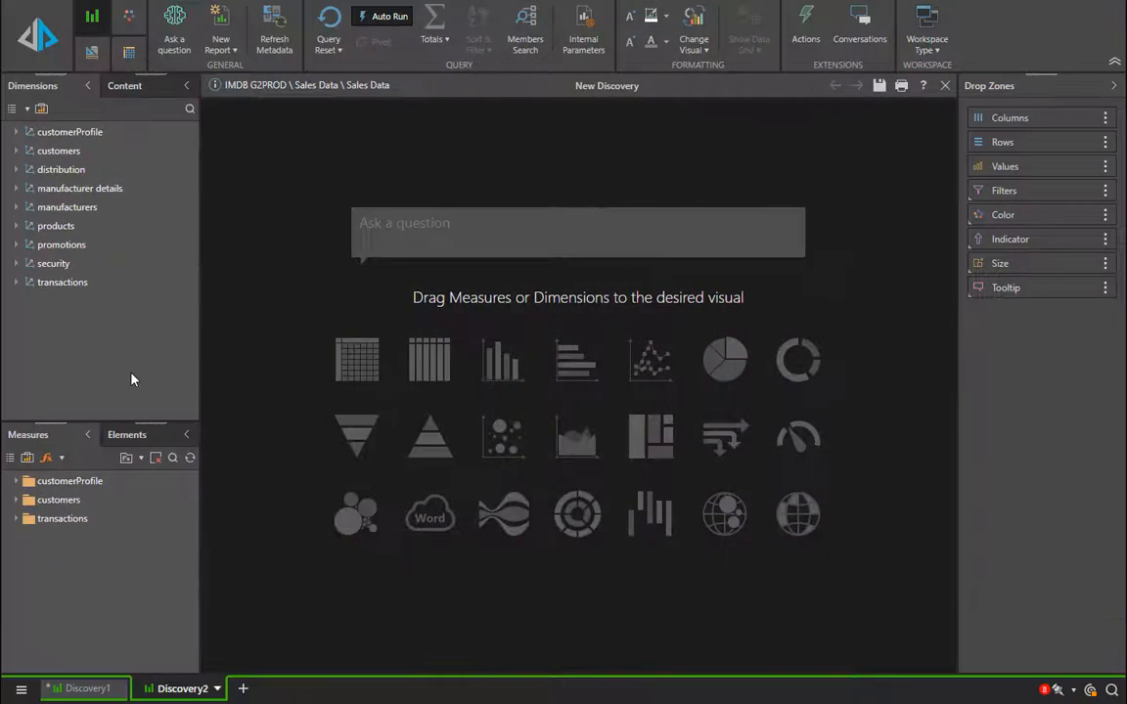
# - In the new discovery, start a line chart with Dates full month name from the transactions Time Intelligence as categories
pyautogui.doubleClick(86, 282)
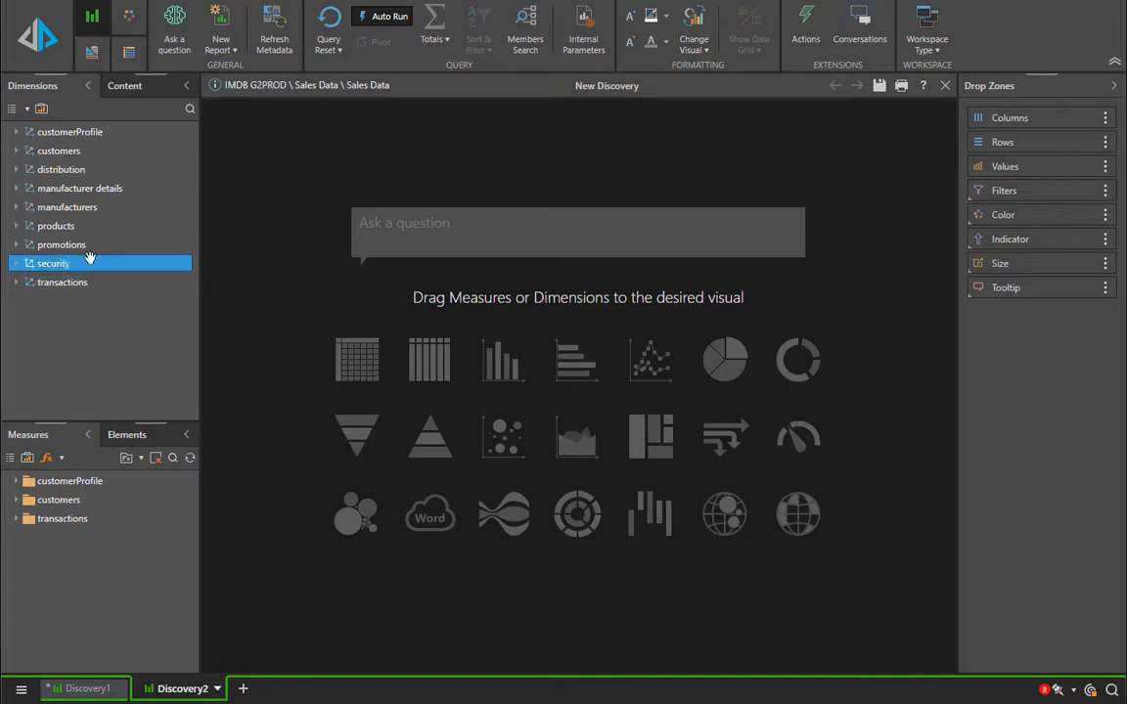
pyautogui.doubleClick(102, 319)
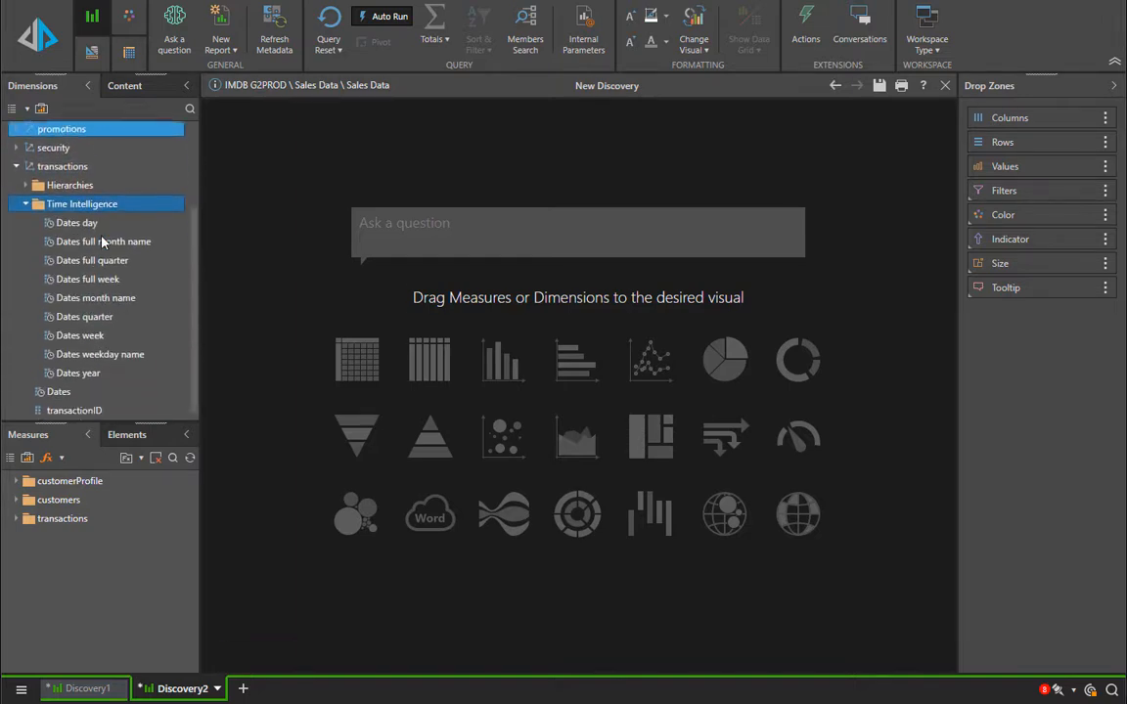
pyautogui.moveTo(89, 241); pyautogui.dragTo(635, 354)
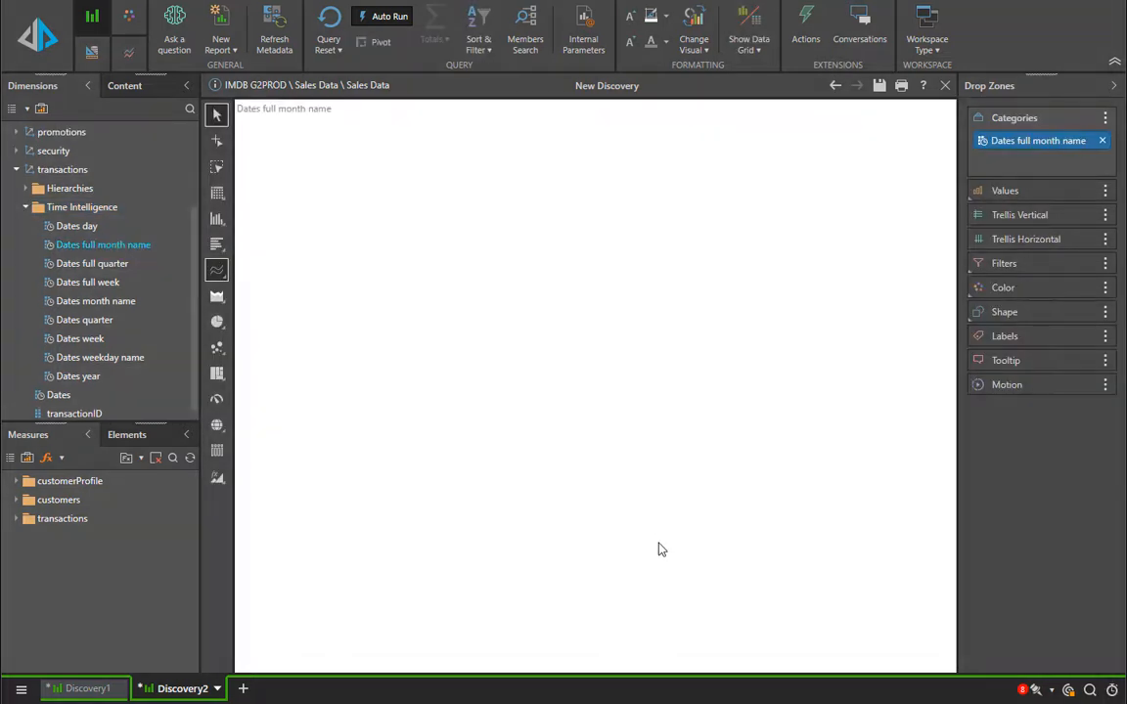
# - Add Sales and Quantity from the transactions measures as the chart values
pyautogui.doubleClick(70, 519)
pyautogui.scroll(-3, 66, 553)
pyautogui.click(37, 574)
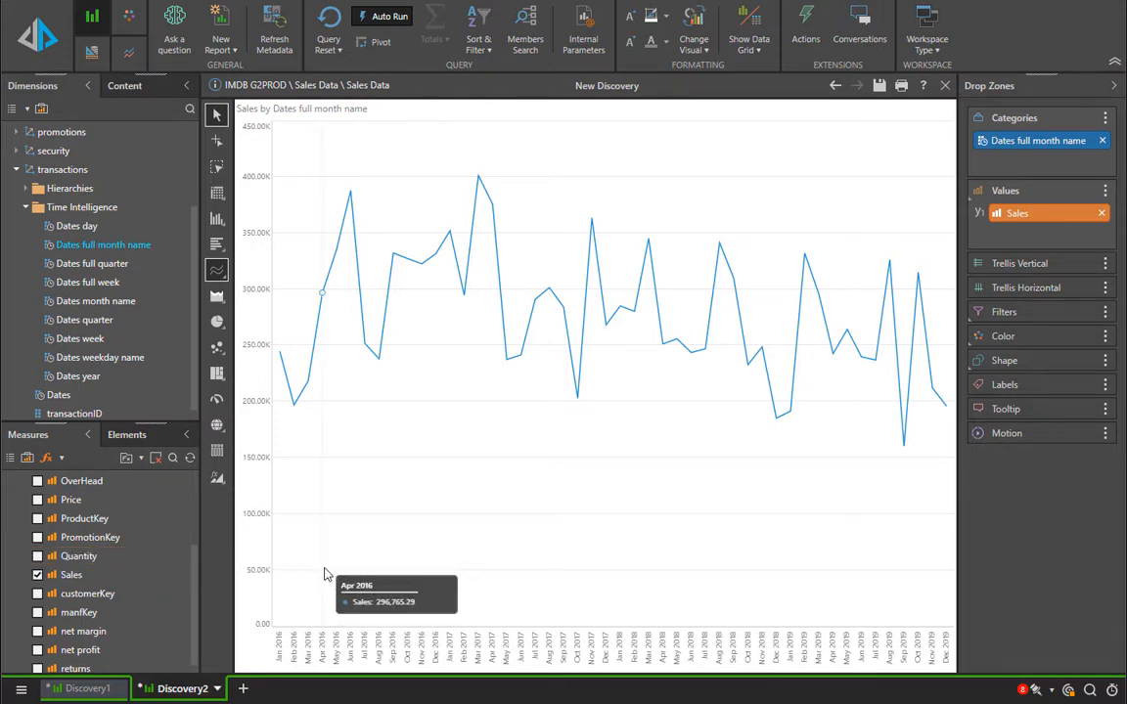
pyautogui.click(37, 556)
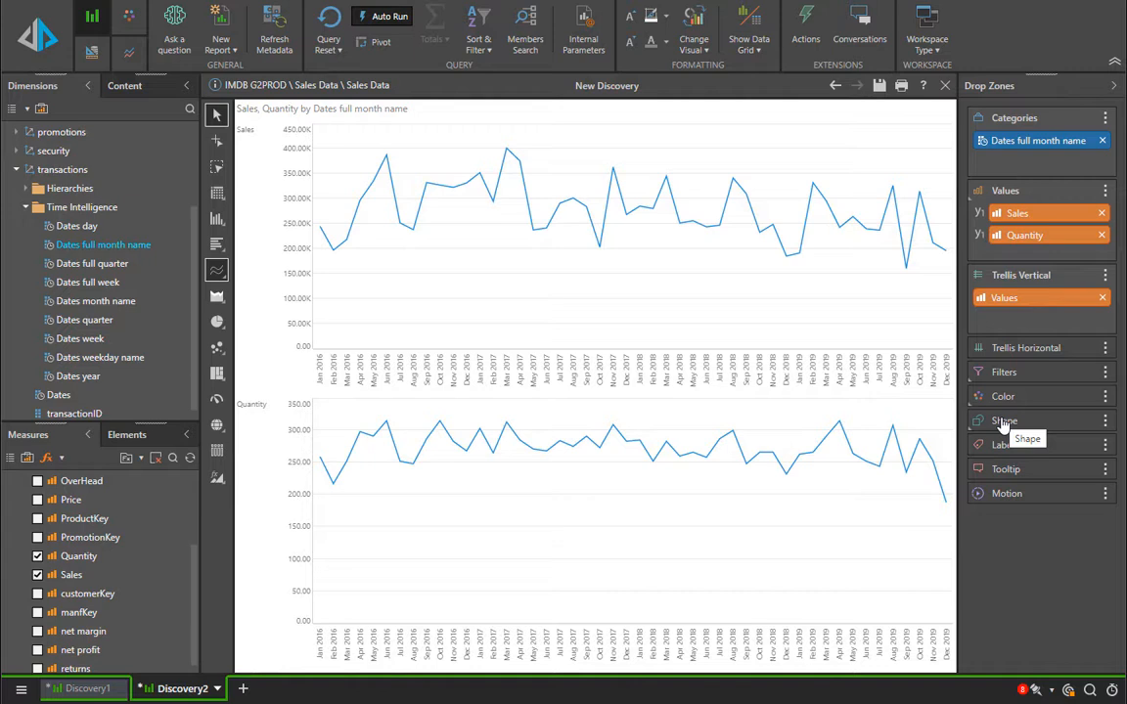
# - Turn on data point markers for the lines in the chart elements
pyautogui.click(126, 49)
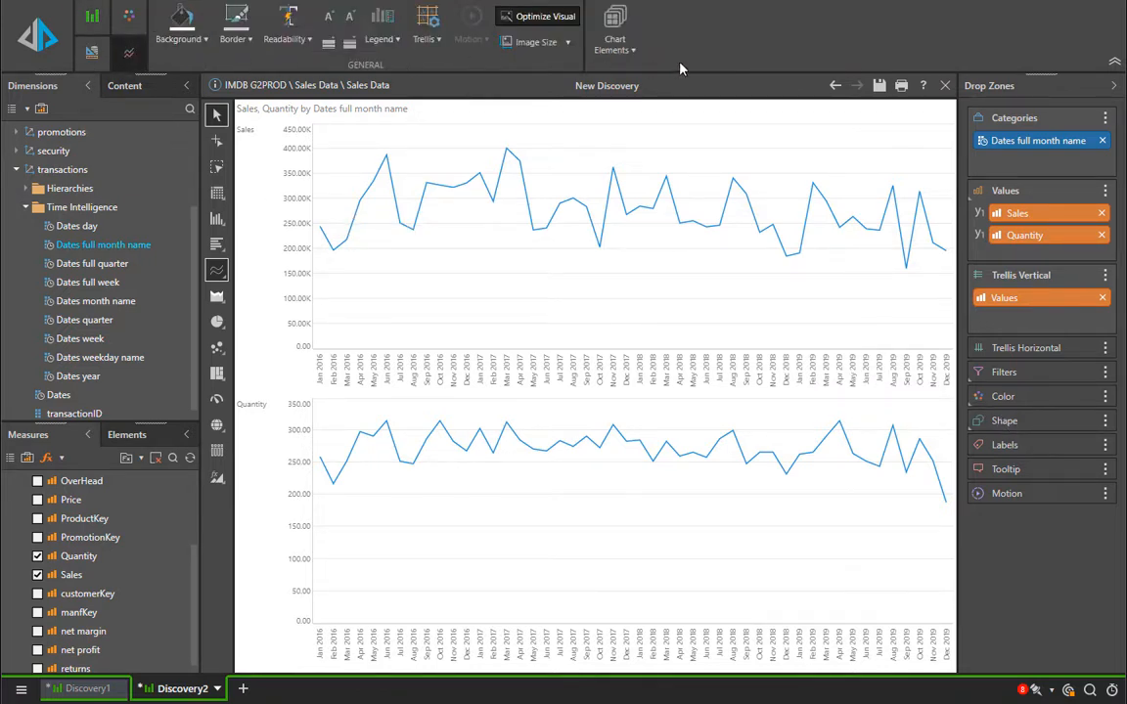
pyautogui.click(616, 44)
pyautogui.click(442, 79)
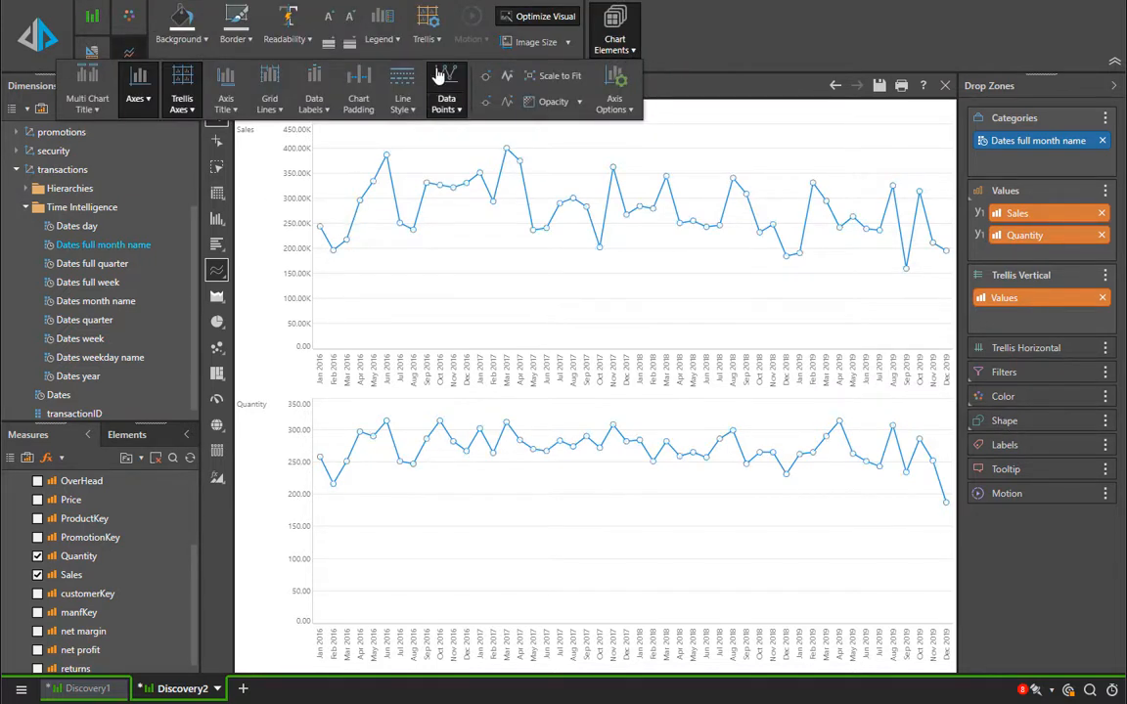
pyautogui.click(771, 55)
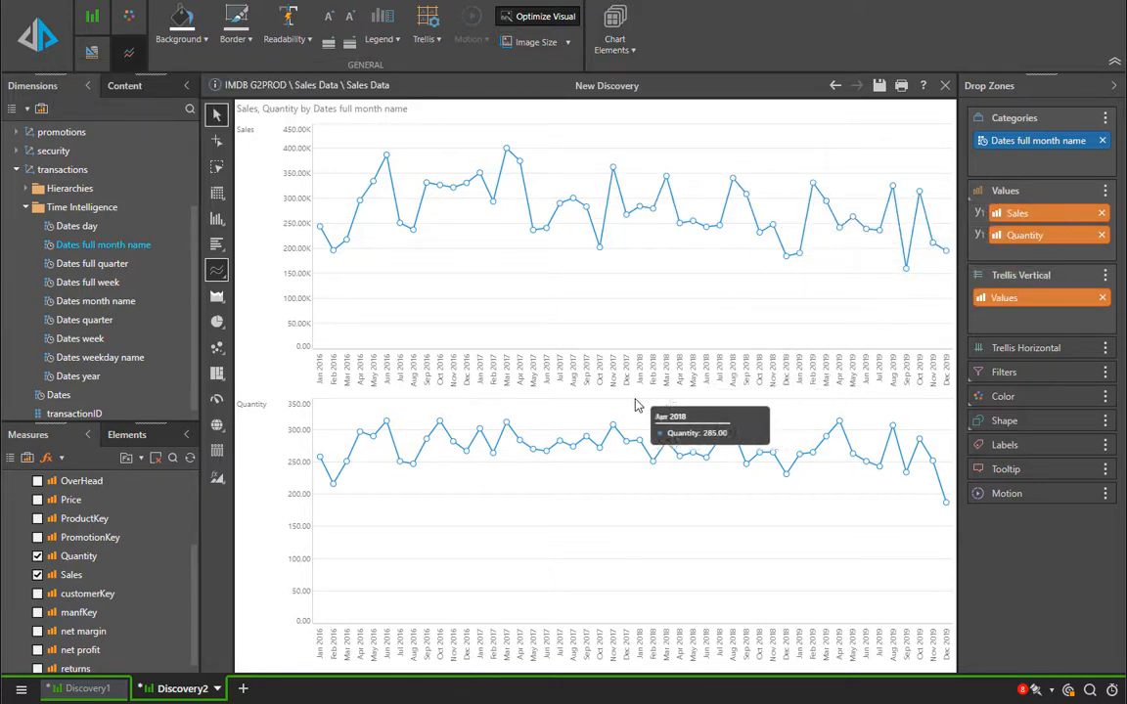
# - Shapify and colorize the Sales and Quantity values
pyautogui.click(1105, 192)
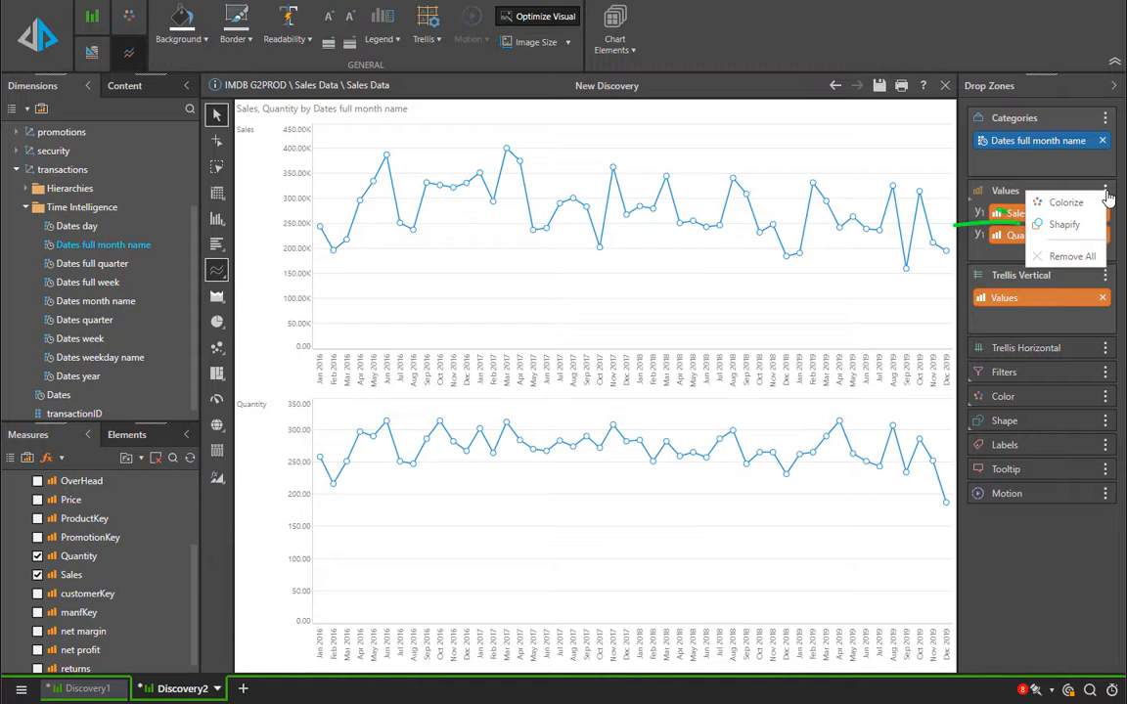
pyautogui.click(1061, 228)
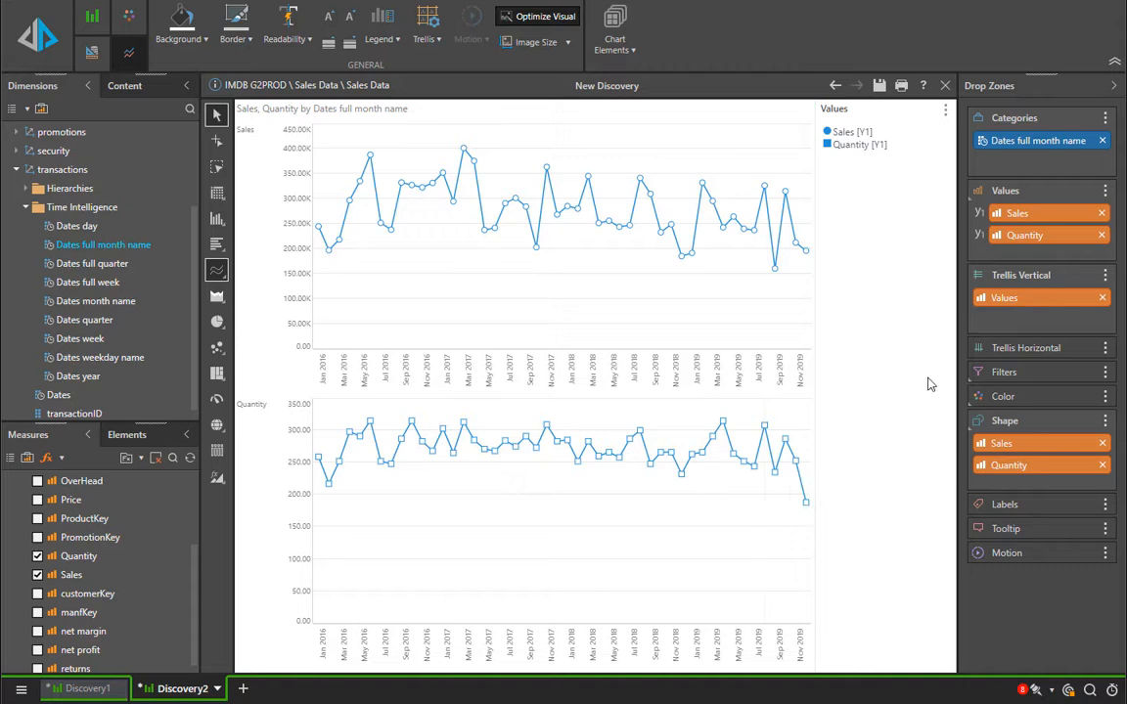
pyautogui.click(1105, 190)
pyautogui.click(1099, 203)
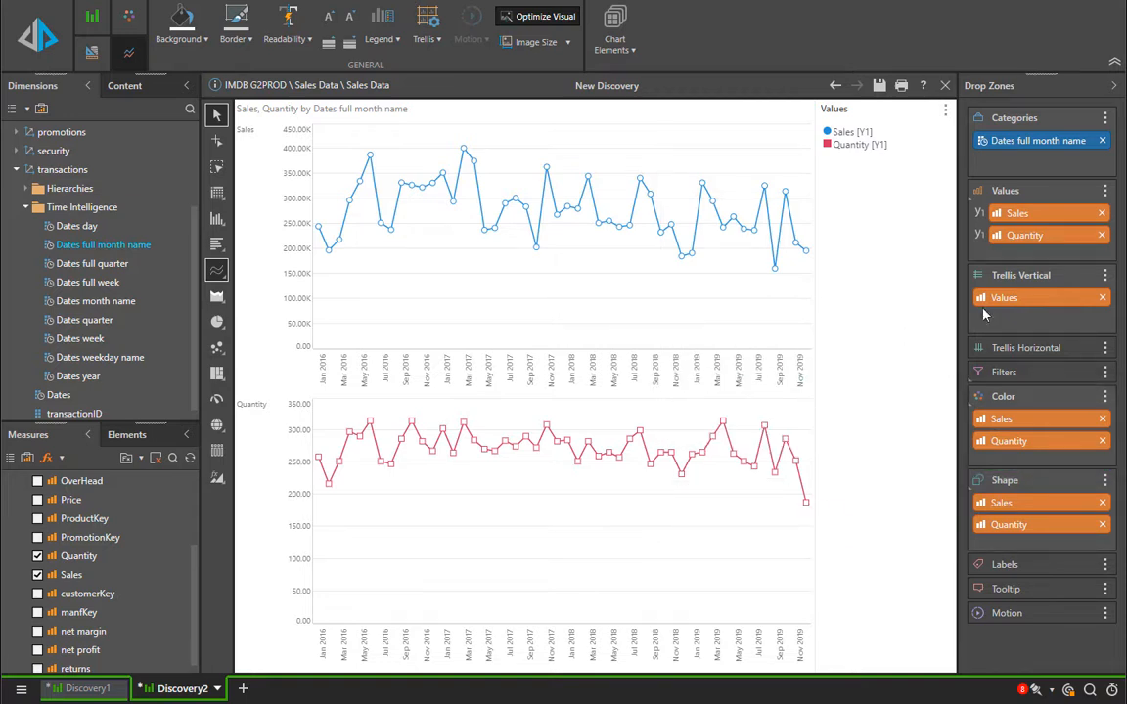
# - Move Quantity onto a secondary axis so both series share one chart
pyautogui.moveTo(1009, 235); pyautogui.dragTo(820, 309)
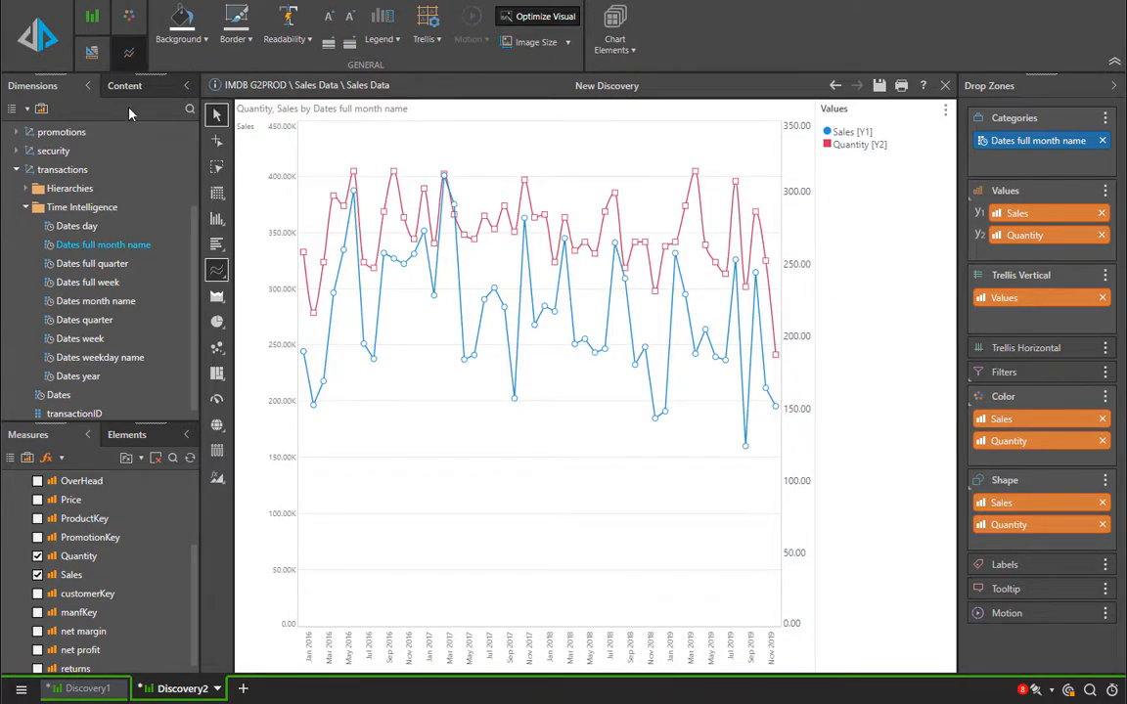
# - Place the legend at the bottom and resize the legend area
pyautogui.click(381, 41)
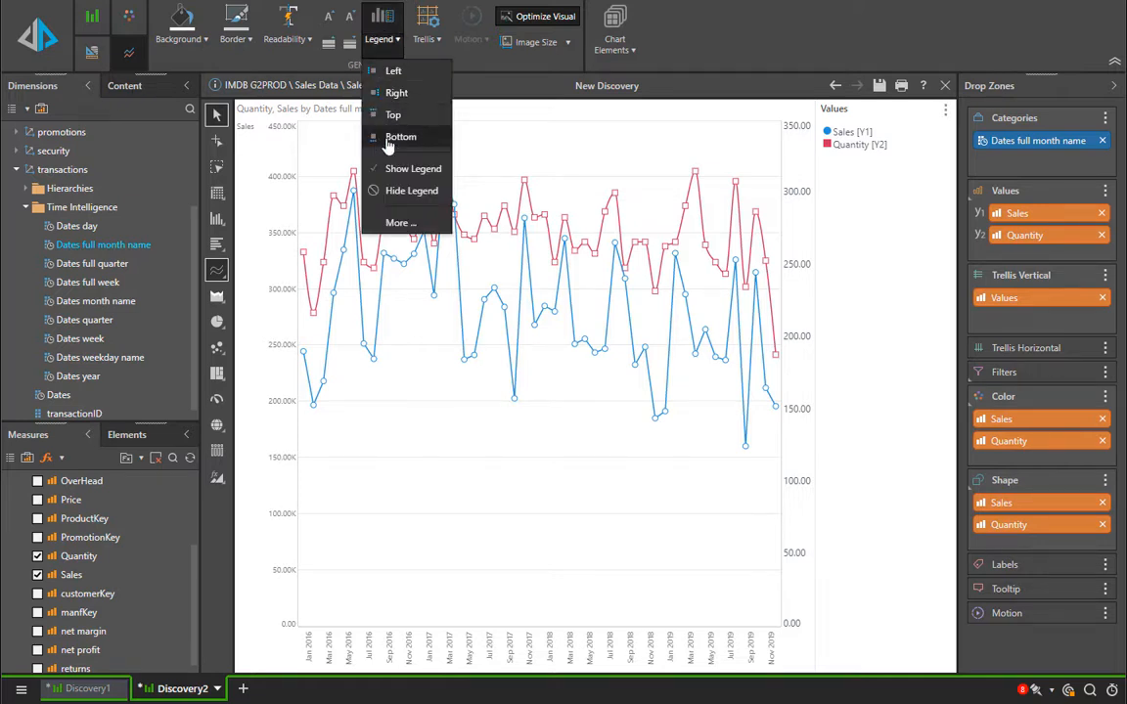
pyautogui.click(388, 139)
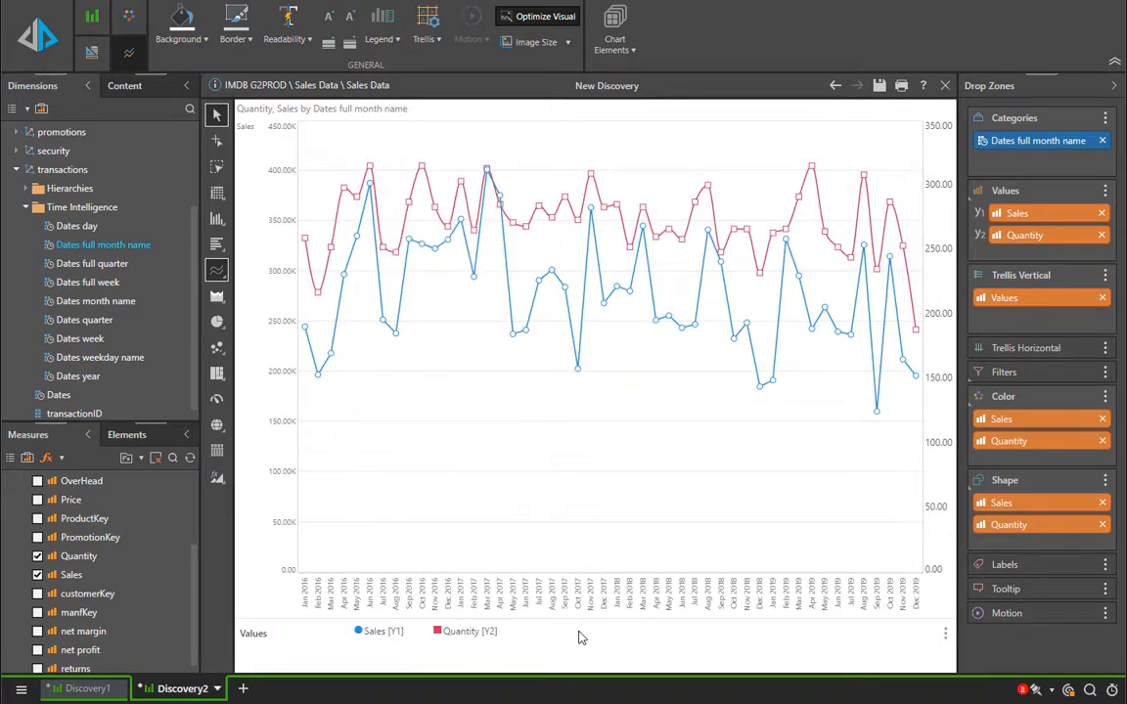
pyautogui.moveTo(586, 618); pyautogui.dragTo(591, 636)
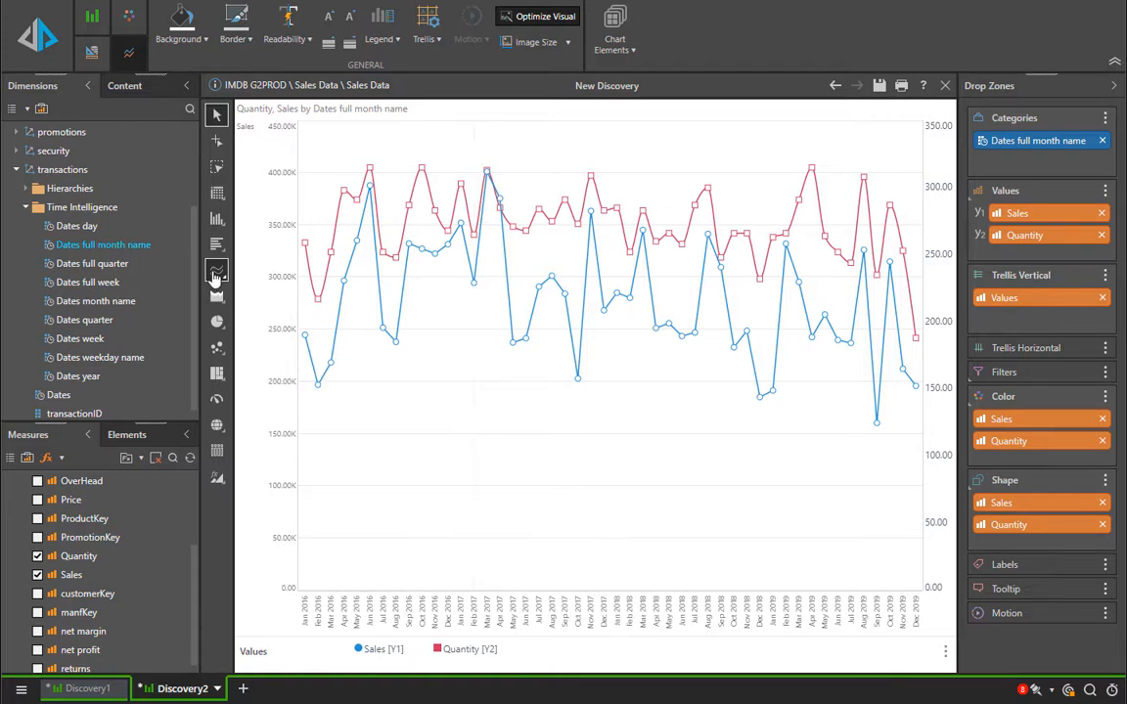
# - Change the chart subtype, ending with Sales as stems and Quantity as a line
pyautogui.moveTo(217, 272)
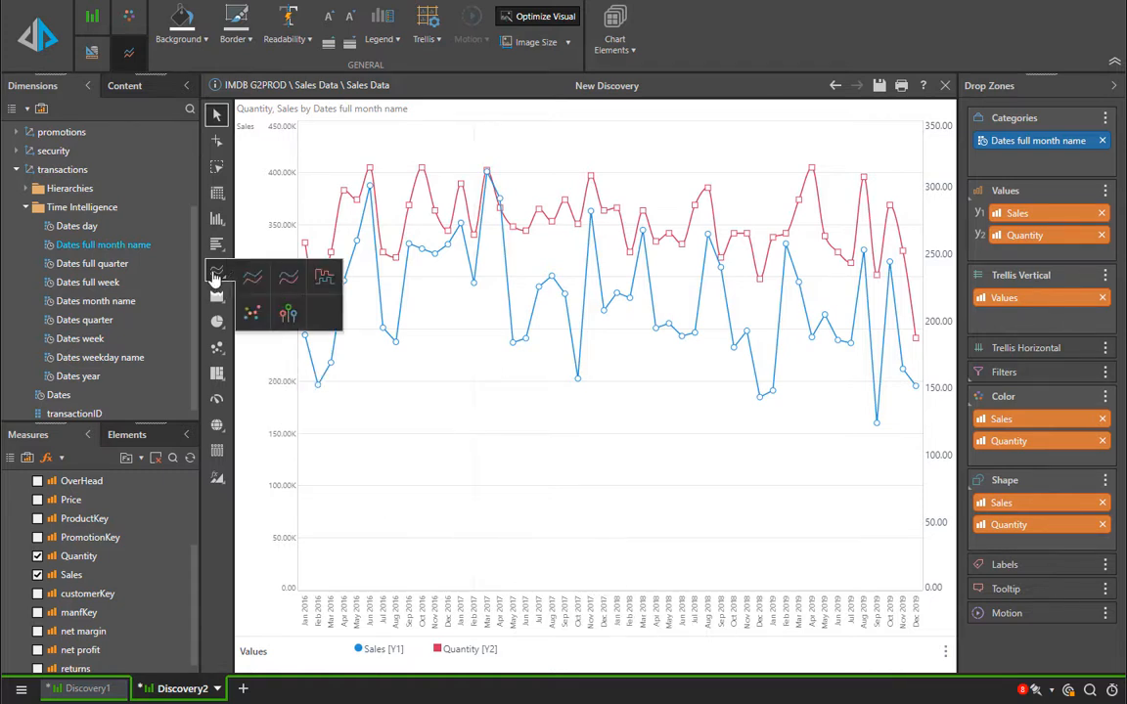
pyautogui.click(251, 314)
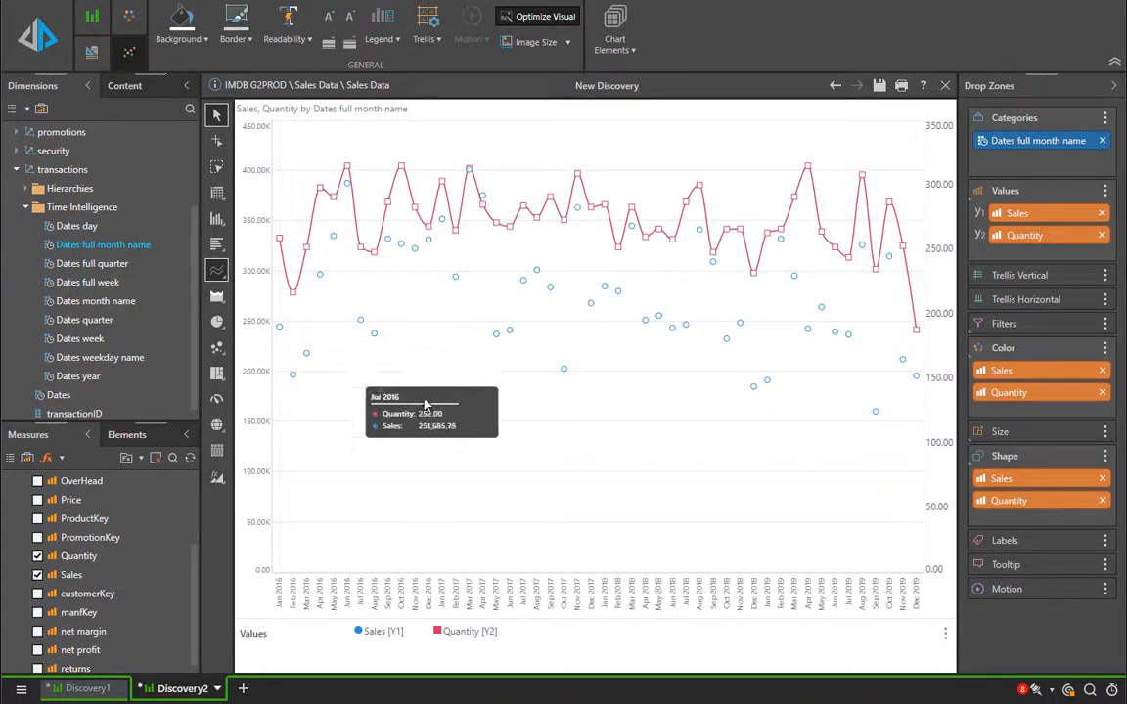
pyautogui.moveTo(216, 279)
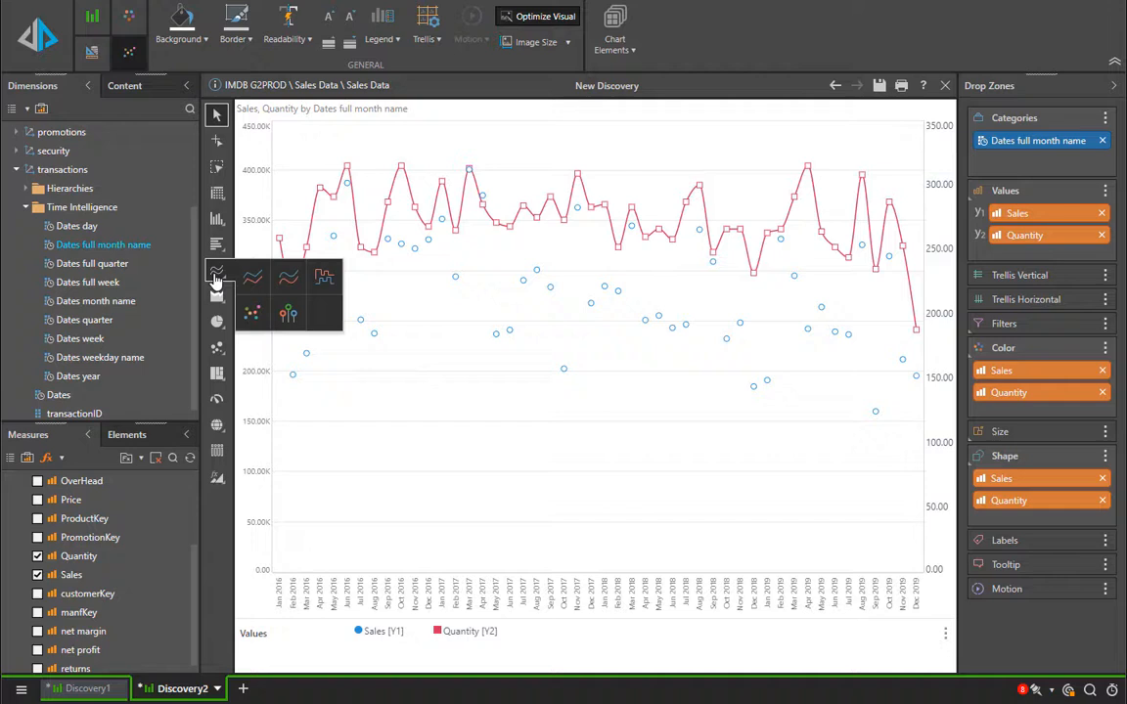
pyautogui.click(287, 315)
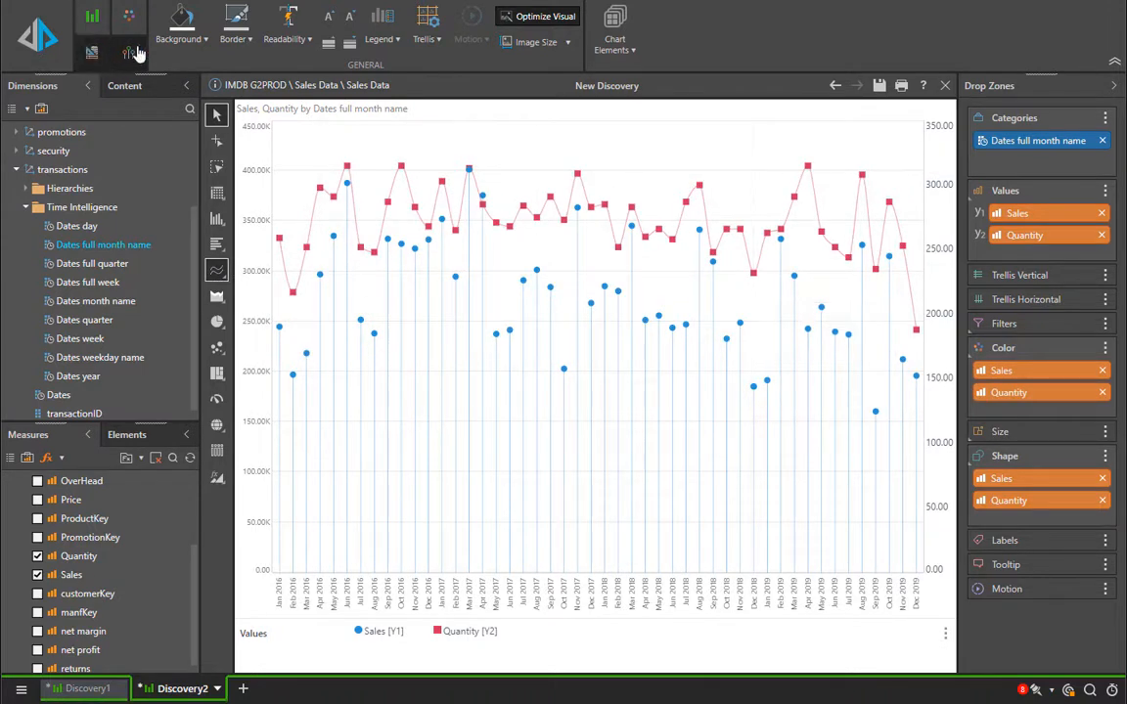
# - Enlarge the data point markers in the chart elements
pyautogui.click(609, 49)
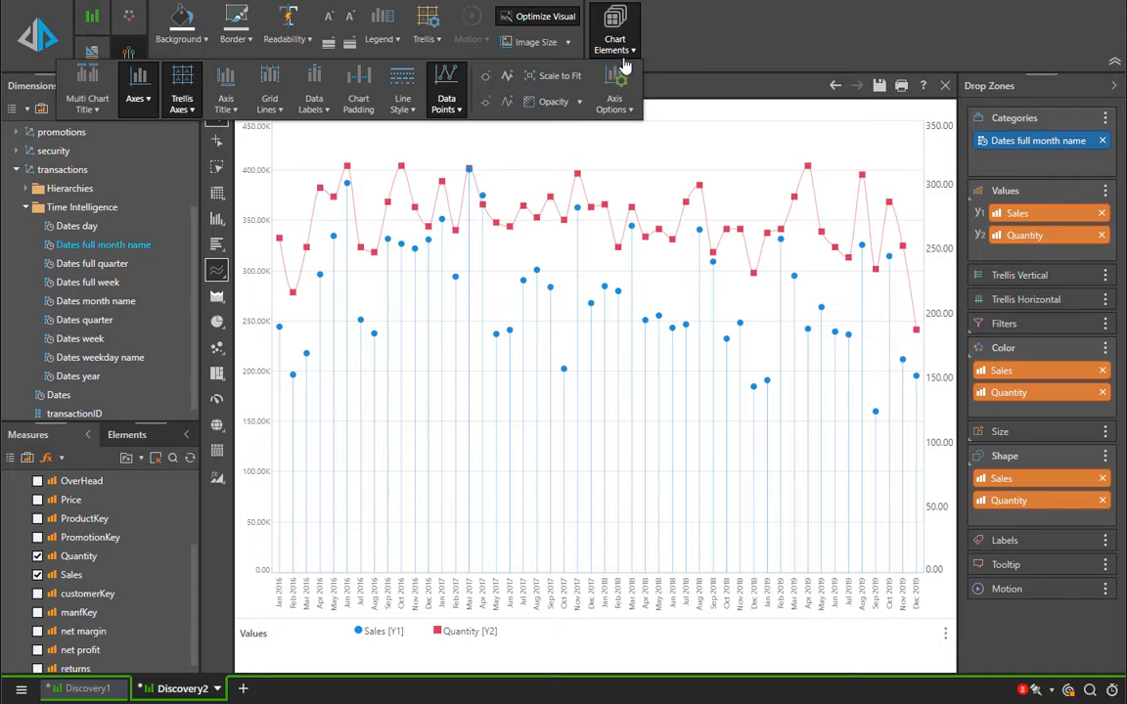
pyautogui.click(486, 78)
pyautogui.click(486, 80)
pyautogui.click(483, 104)
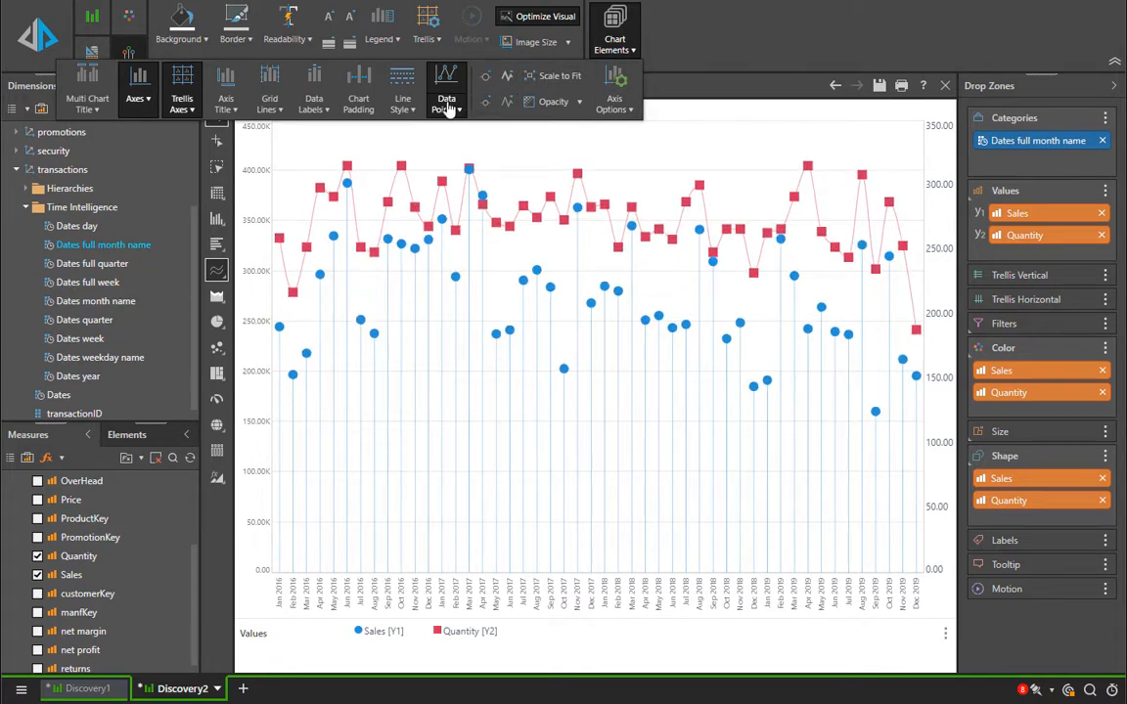
# - Try two data point styles, settling on filled markers with outlines
pyautogui.click(446, 104)
pyautogui.click(466, 159)
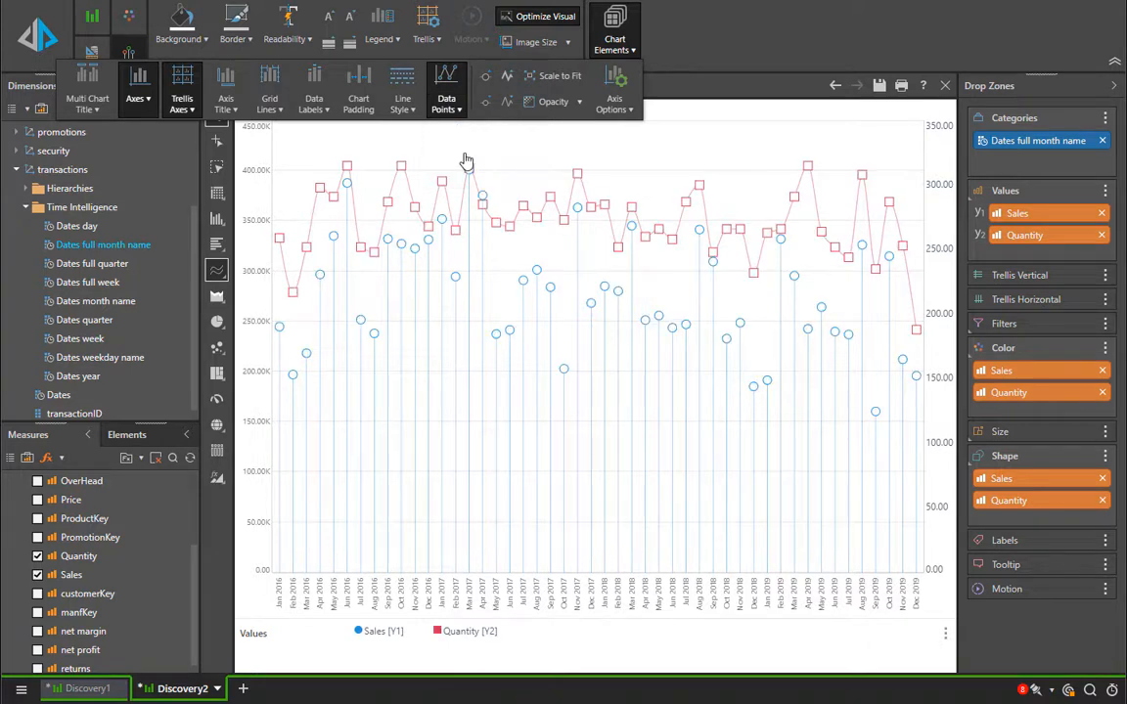
pyautogui.click(447, 104)
pyautogui.click(466, 180)
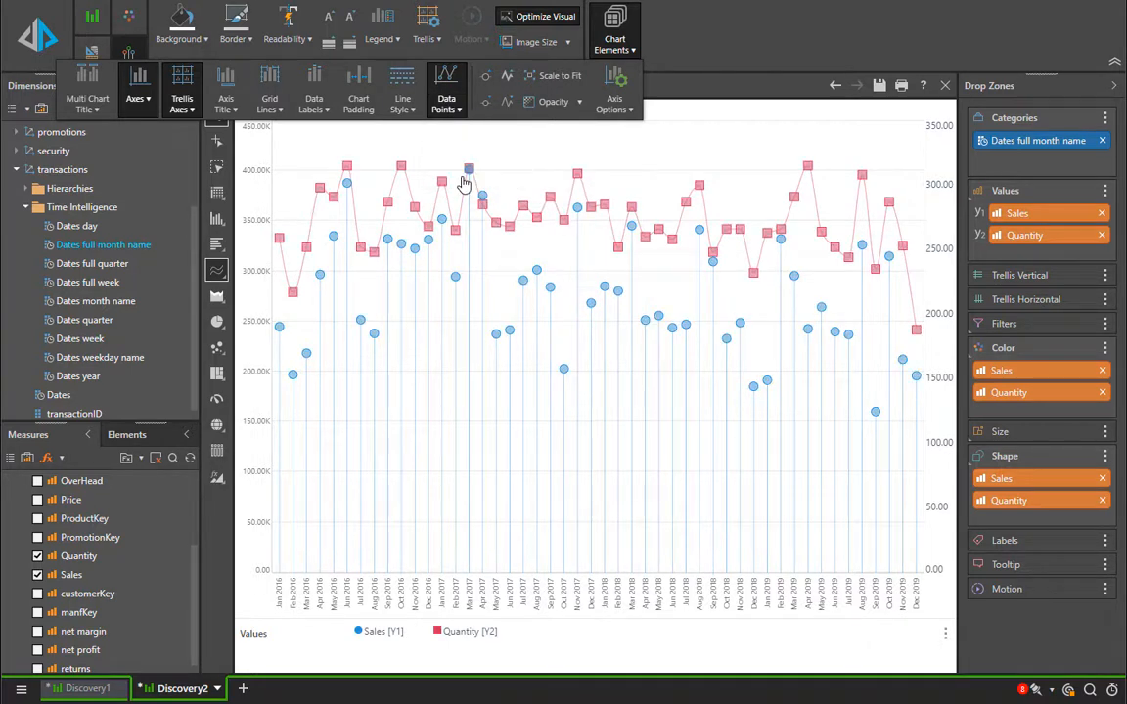